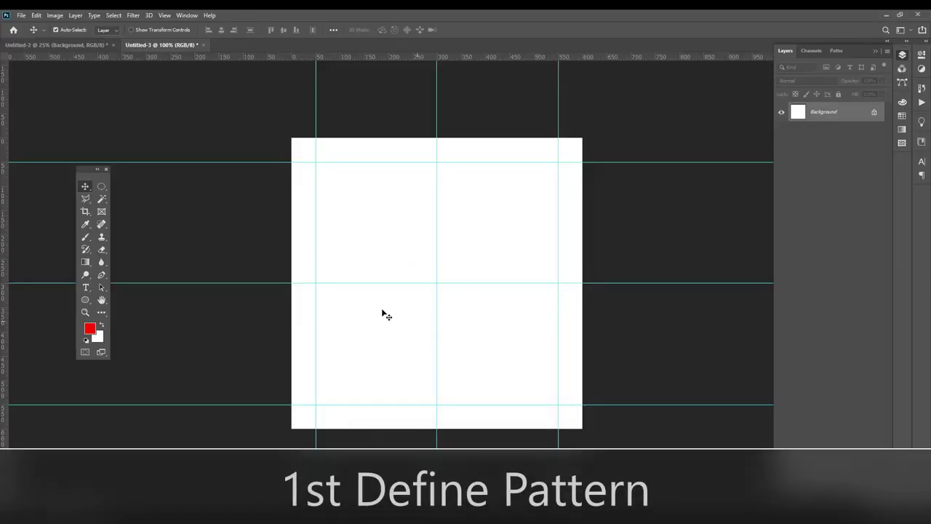
Step: Draw a 249 px red circle filling the lower-left quarter of the 600 px canvas
left_click(85, 299)
left_click(120, 316)
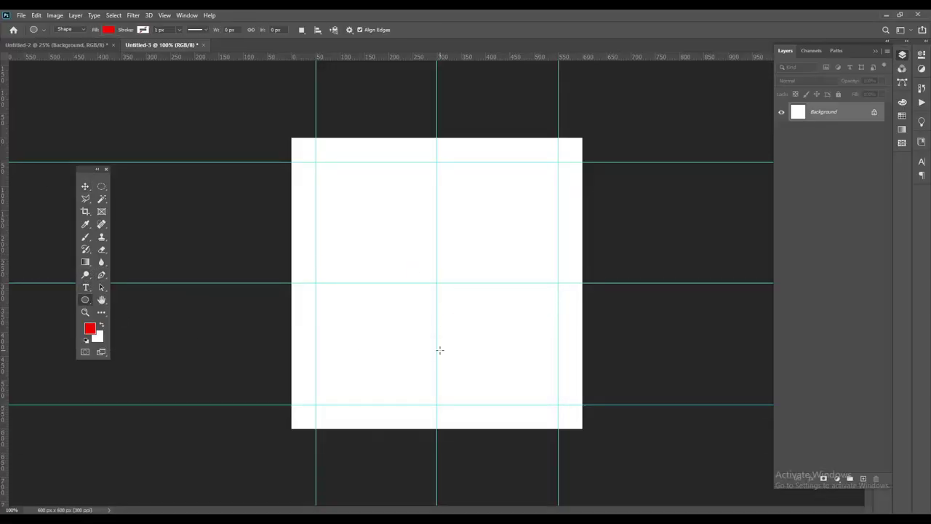
left_click_drag(317, 283, 446, 405)
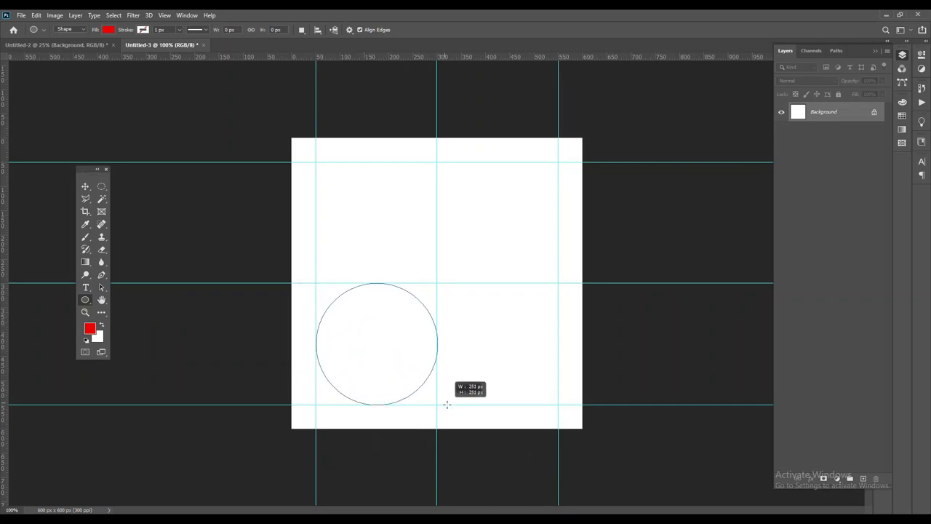
left_click_drag(446, 405, 439, 402)
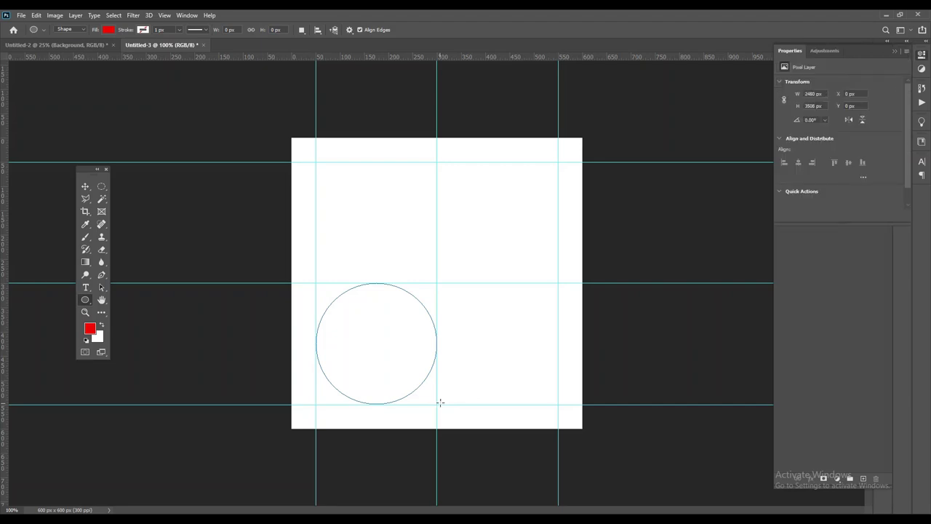
left_click(86, 186)
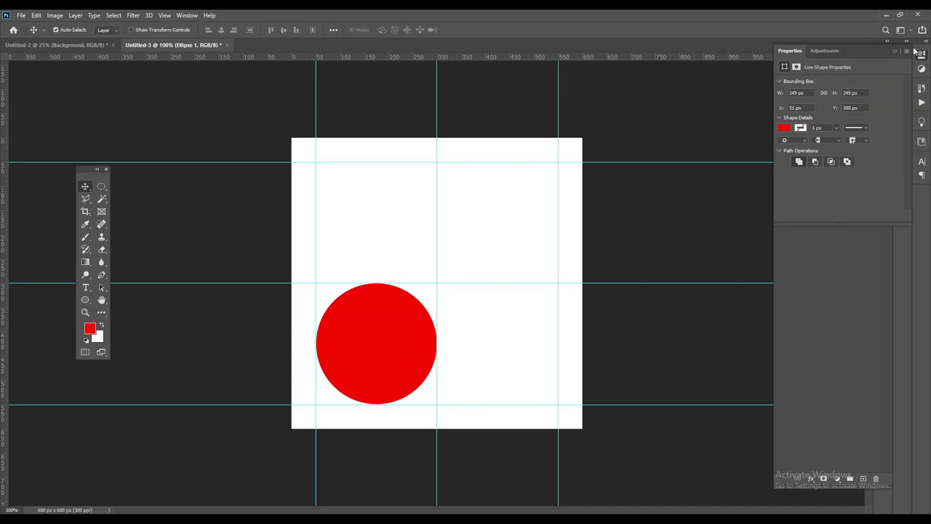
Step: Duplicate the circle into the upper-right quarter and fill the copy light pink (#ffafaf)
left_click(897, 50)
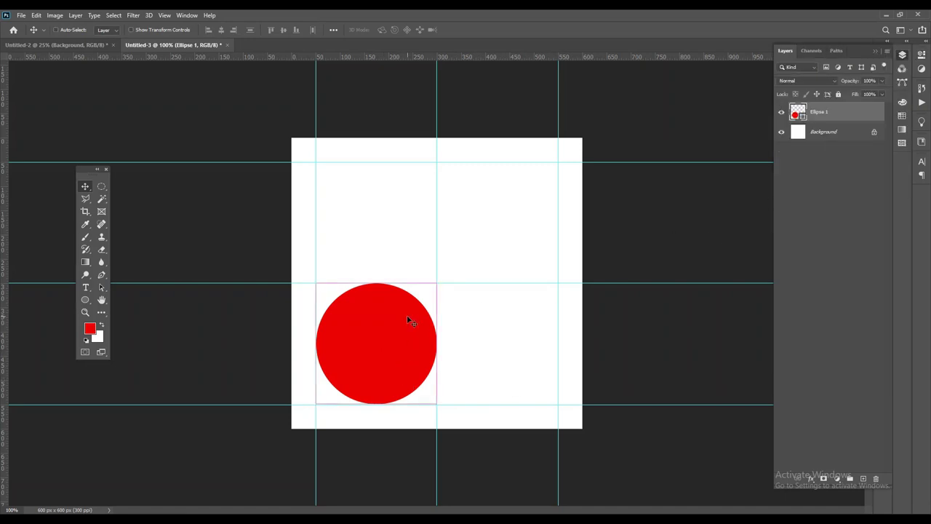
mouse_move(409, 320)
left_mouse_down()
mouse_move(521, 213)
mouse_move(515, 204)
left_mouse_up()
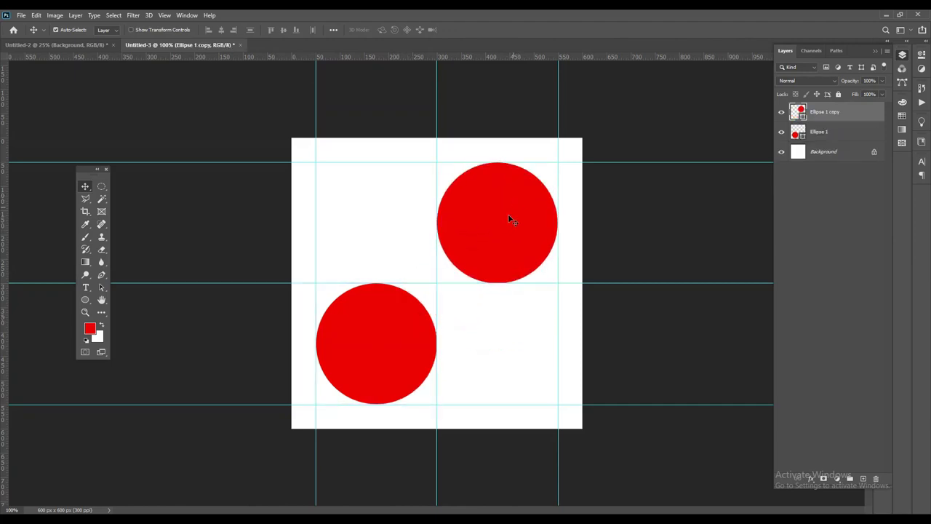
left_click(91, 329)
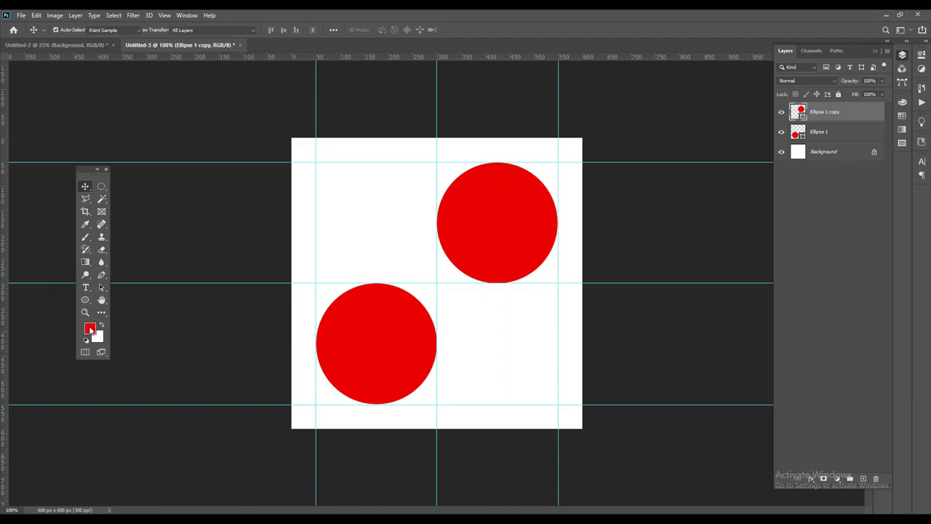
left_click_drag(727, 267, 718, 260)
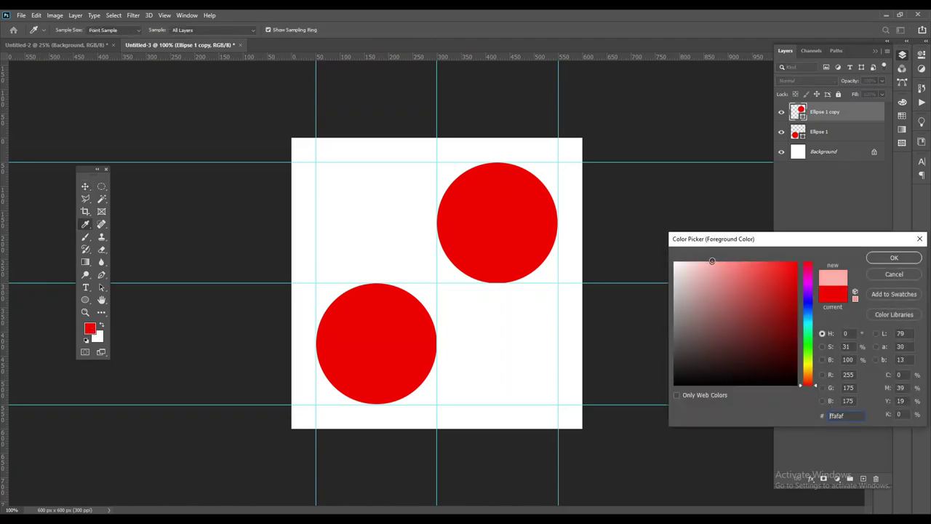
left_click(894, 258)
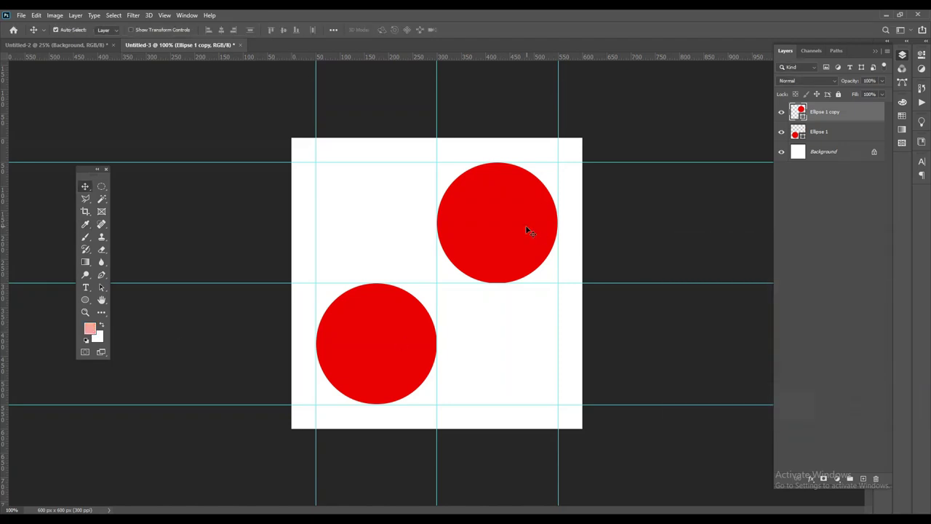
key("alt+BackSpace")
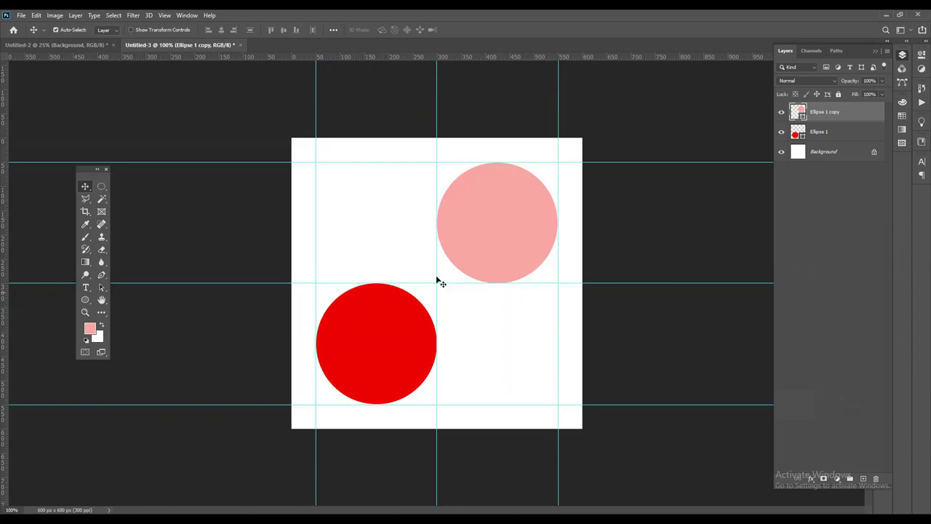
left_click(36, 15)
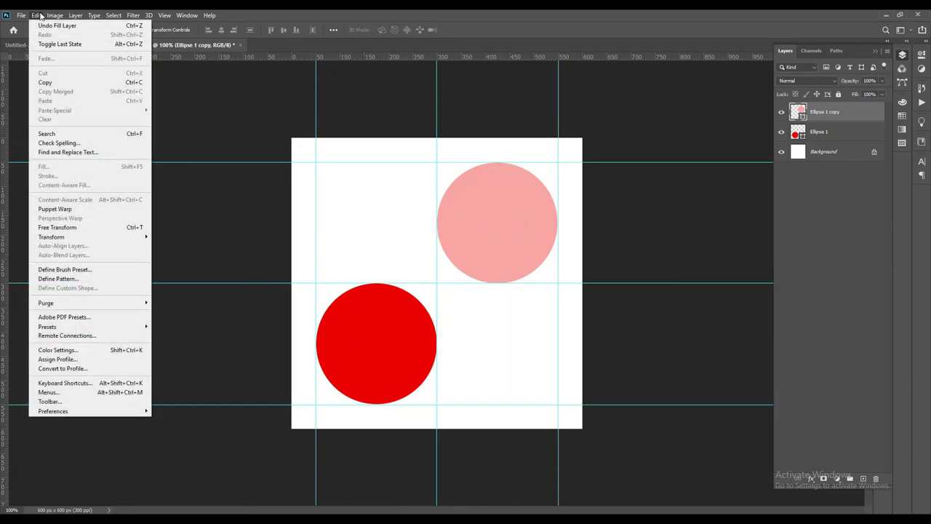
Step: Define the two-circle tile as 'Pattern 2', then switch to the blank Untitled-2 document
left_click(80, 280)
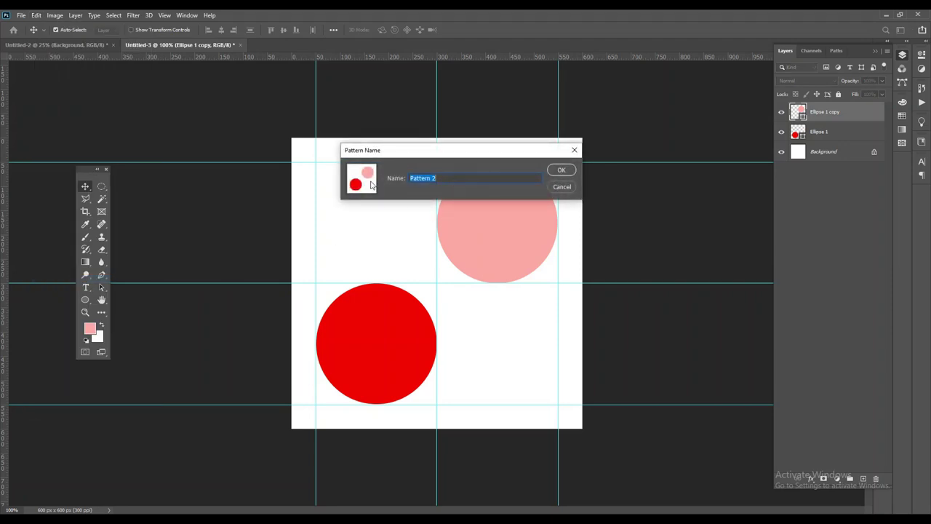
left_click(561, 171)
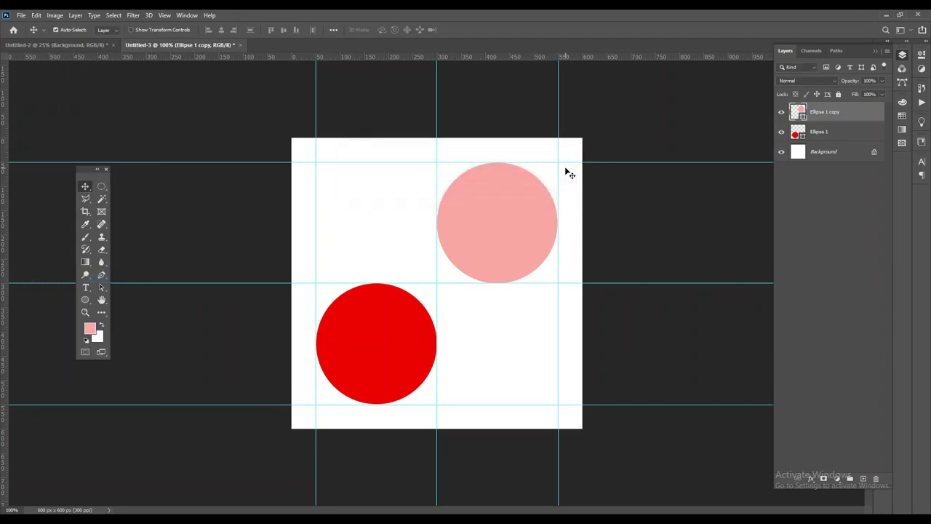
left_click(96, 45)
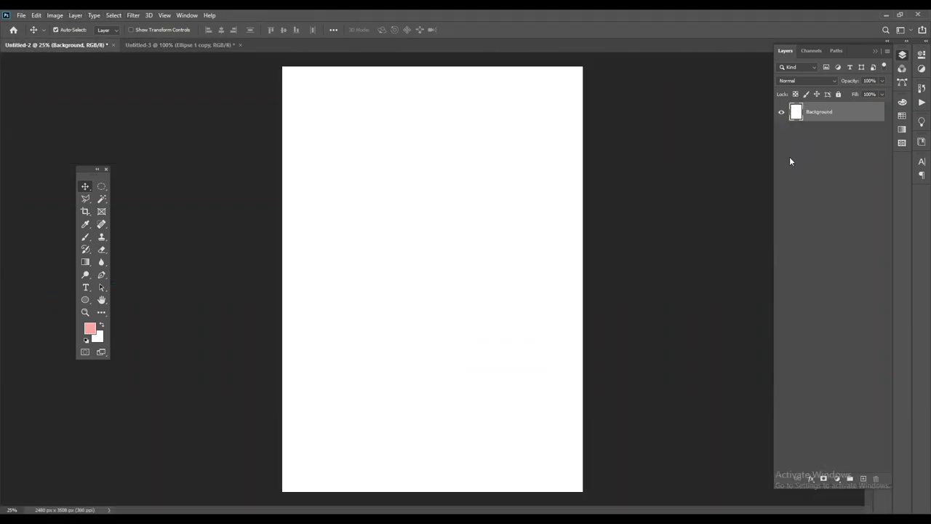
Step: Add a Pattern fill layer using the red-and-pink dot pattern at 56% scale
left_click(839, 482)
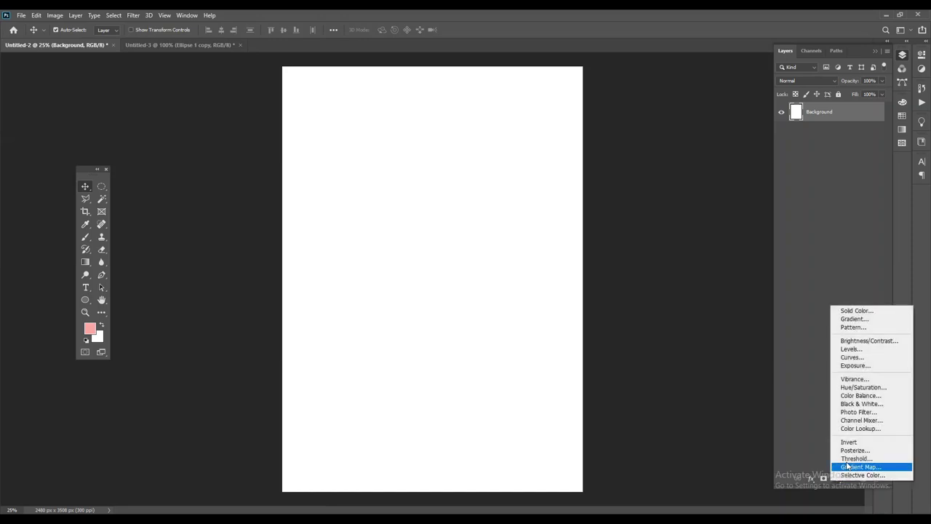
left_click(863, 327)
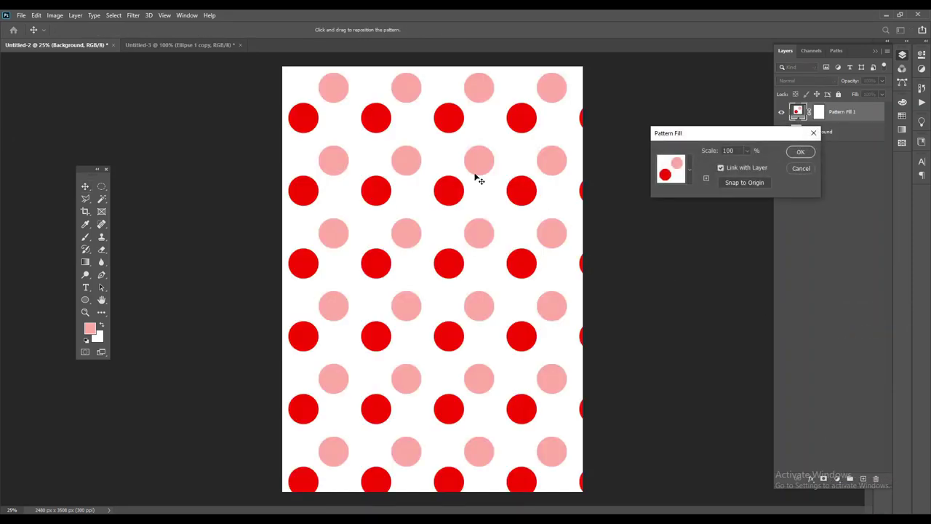
left_click(748, 151)
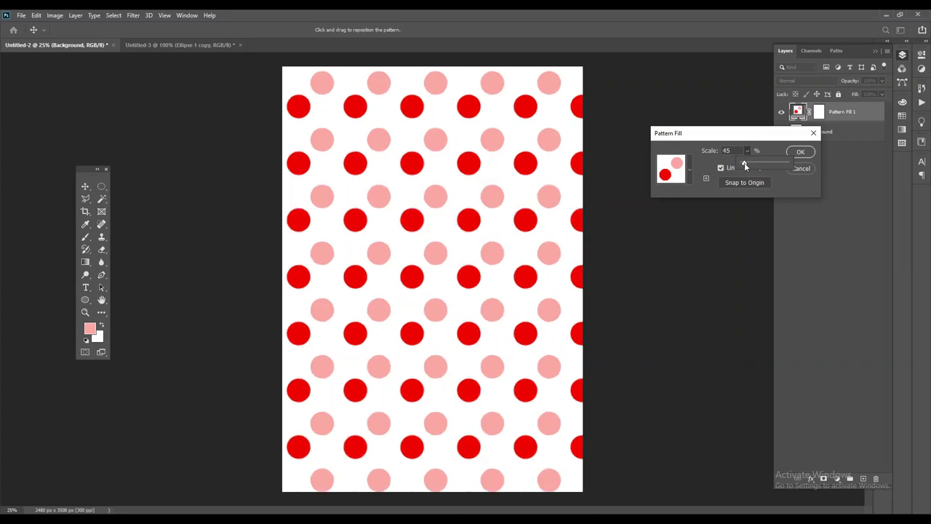
left_click_drag(745, 166, 746, 166)
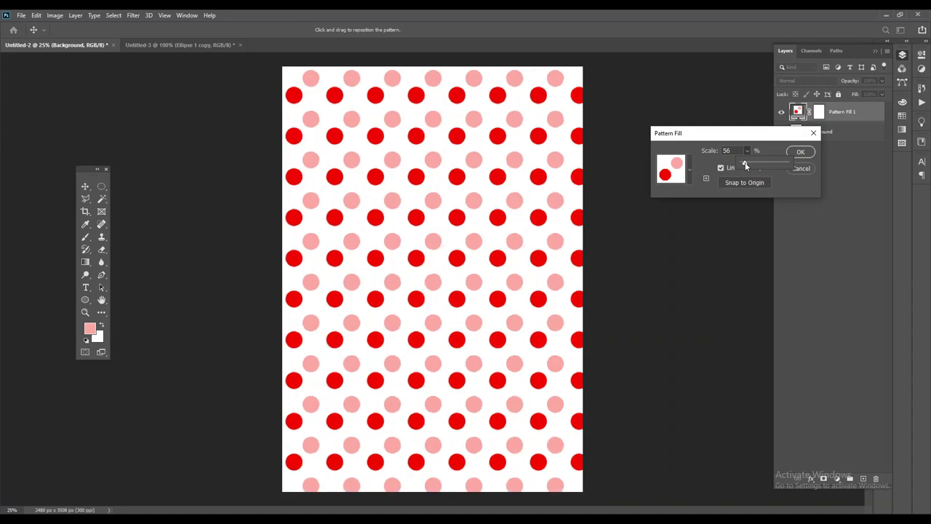
left_click(799, 151)
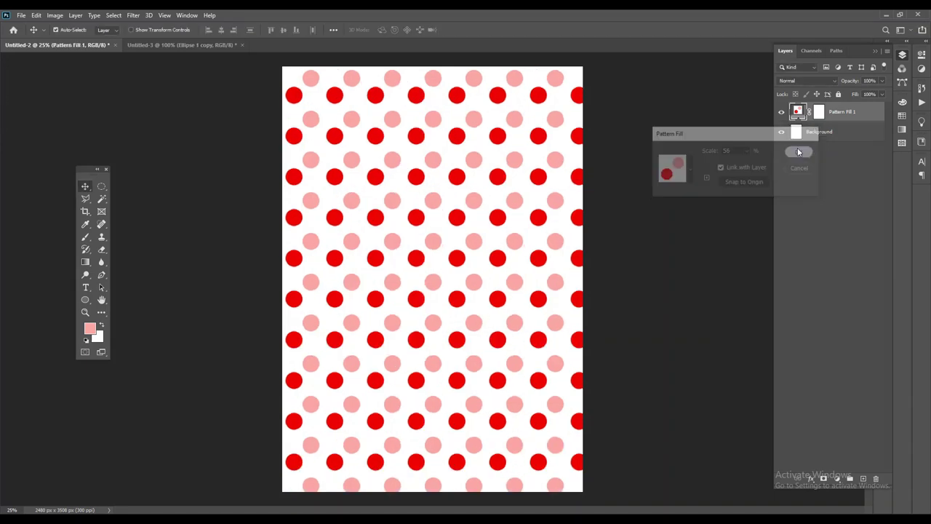
Step: Merge the pattern fill and the background into a single Pattern Fill 1 layer
left_click(840, 133, "shift")
right_click(851, 116)
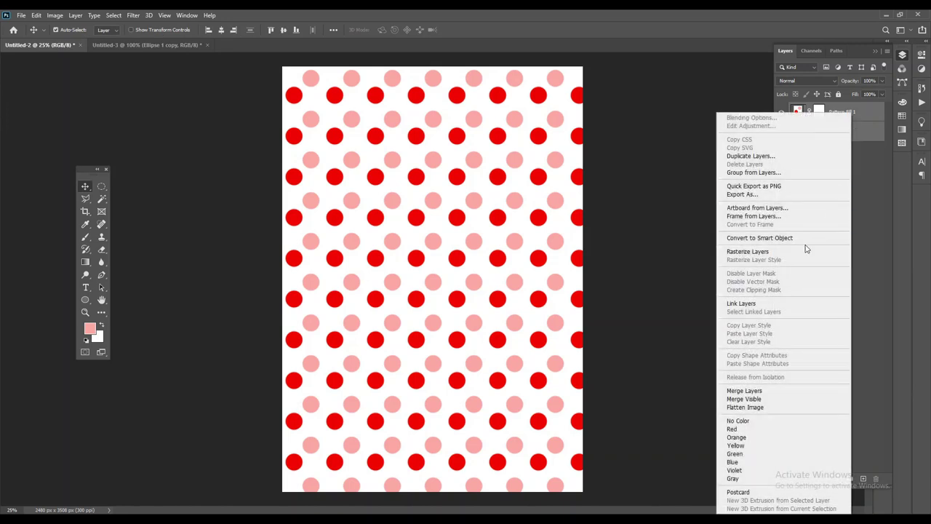
left_click(745, 391)
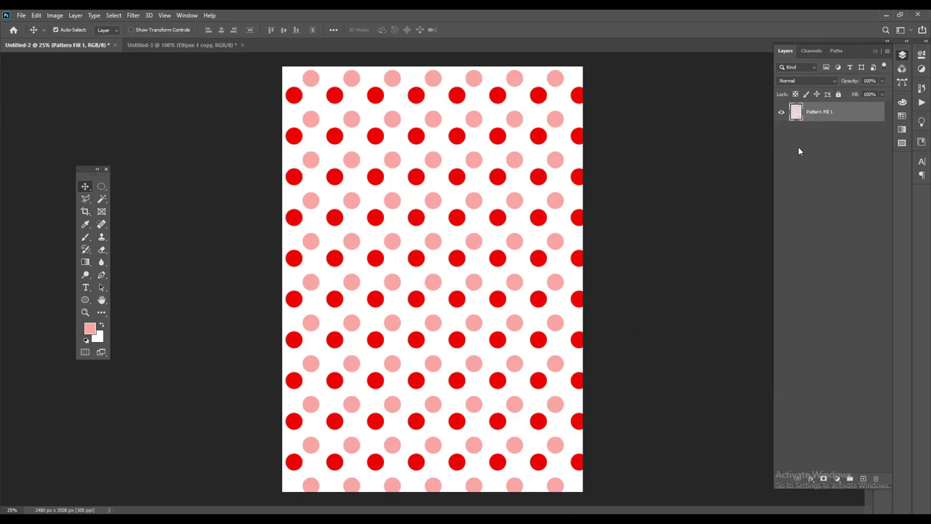
left_click_drag(102, 187, 123, 193)
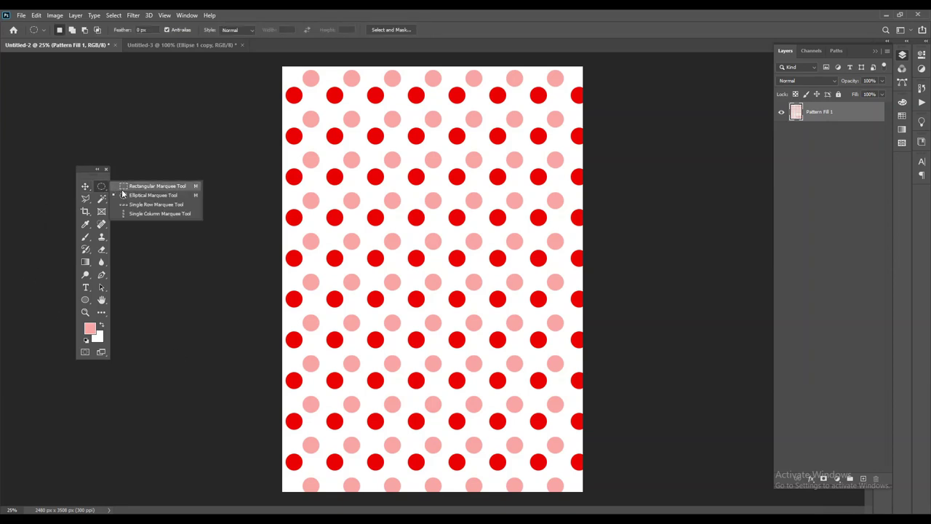
Step: Make a circular elliptical-marquee selection centred on the dotted Untitled-2 page
left_click(150, 195)
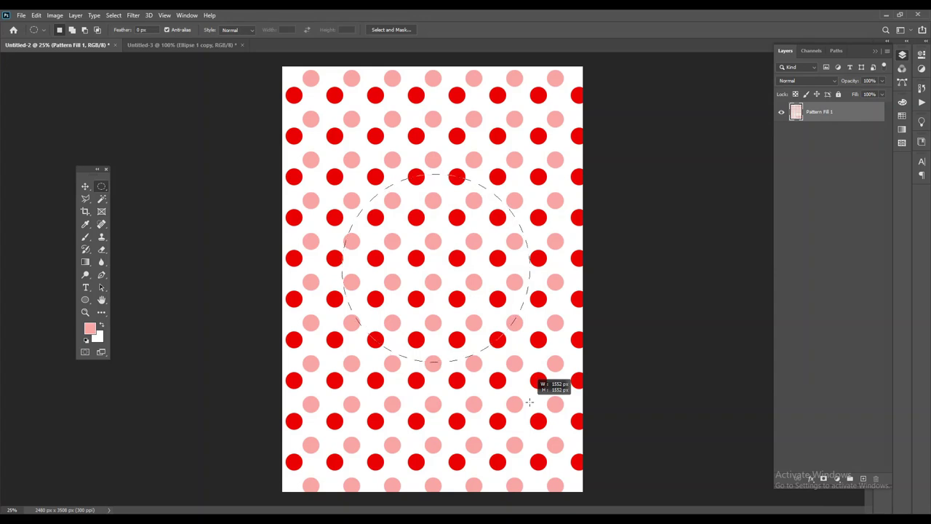
left_click_drag(435, 268, 529, 403)
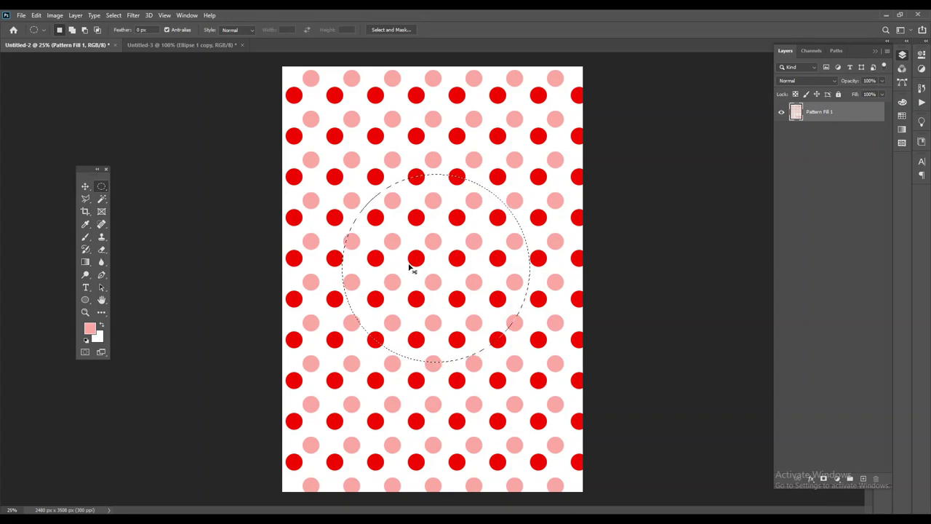
left_click(423, 295)
left_click_drag(441, 280, 516, 398)
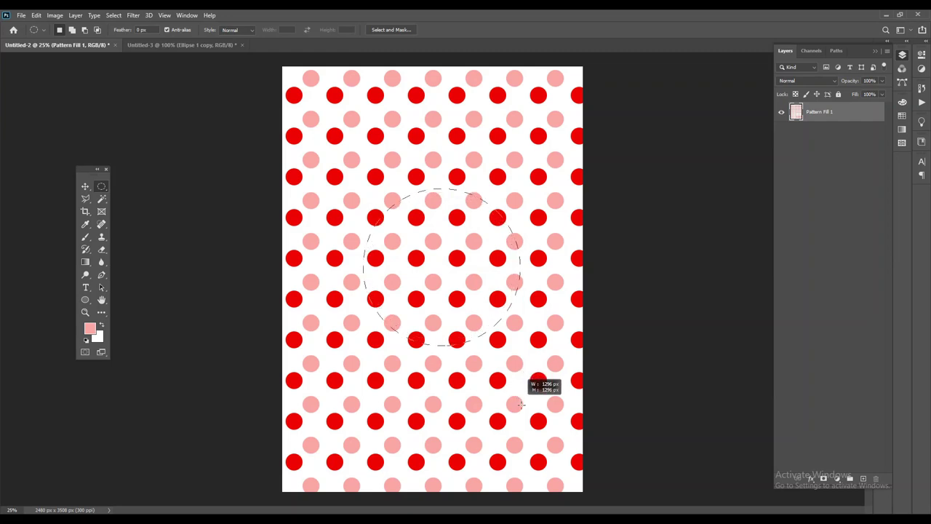
left_click_drag(517, 399, 523, 396)
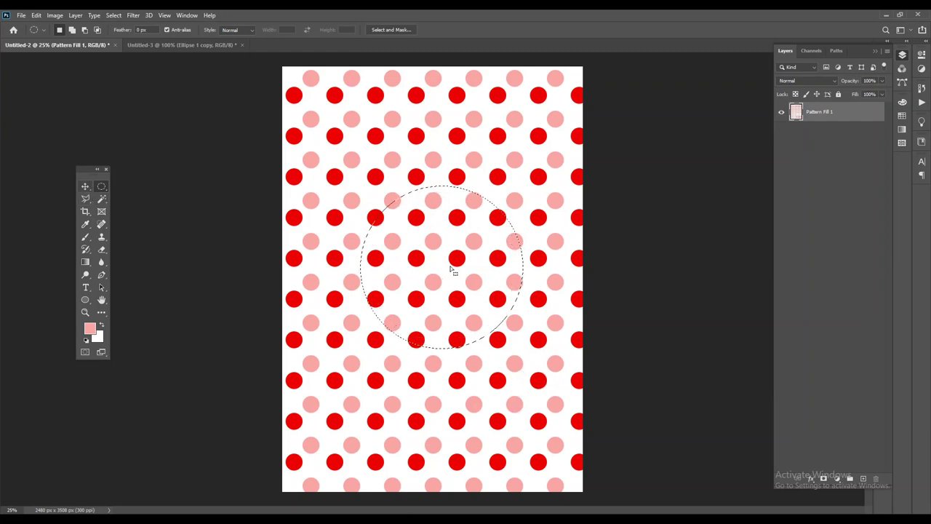
left_click_drag(451, 272, 442, 284)
left_click(86, 186)
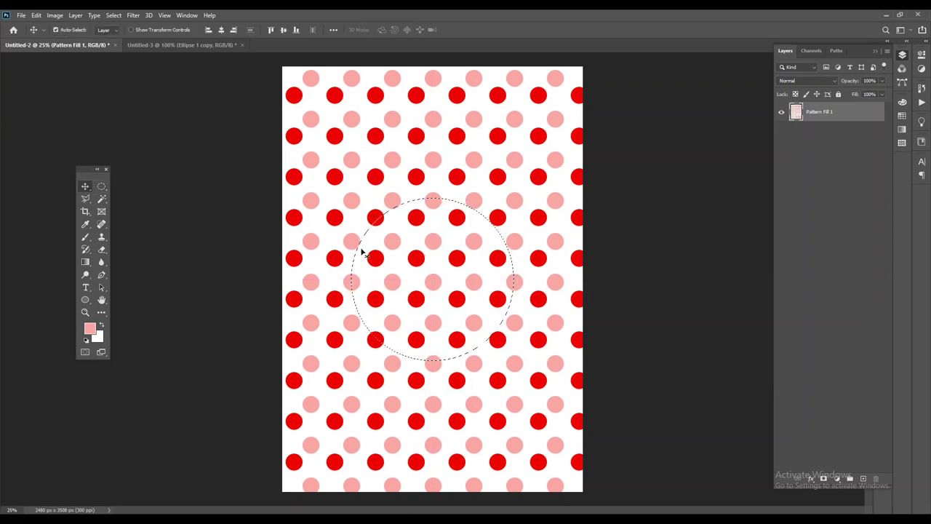
left_click(133, 15)
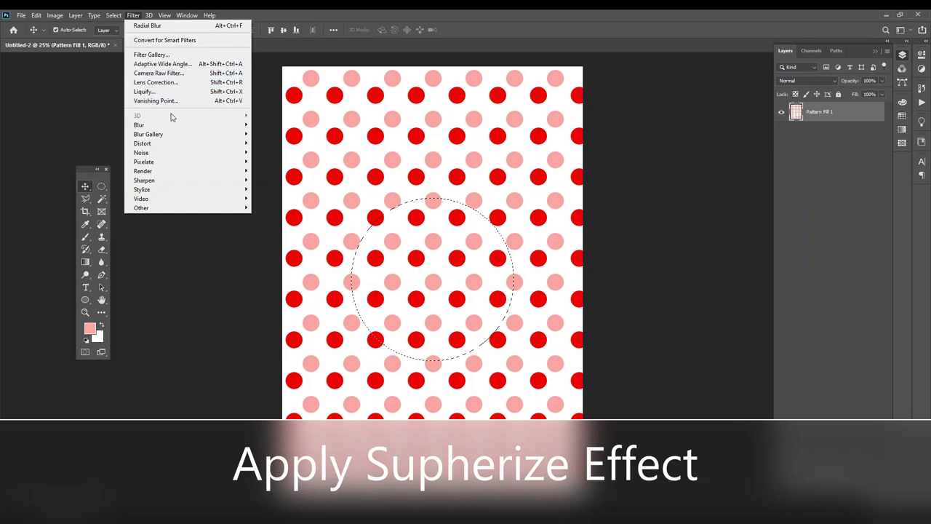
mouse_move(142, 143)
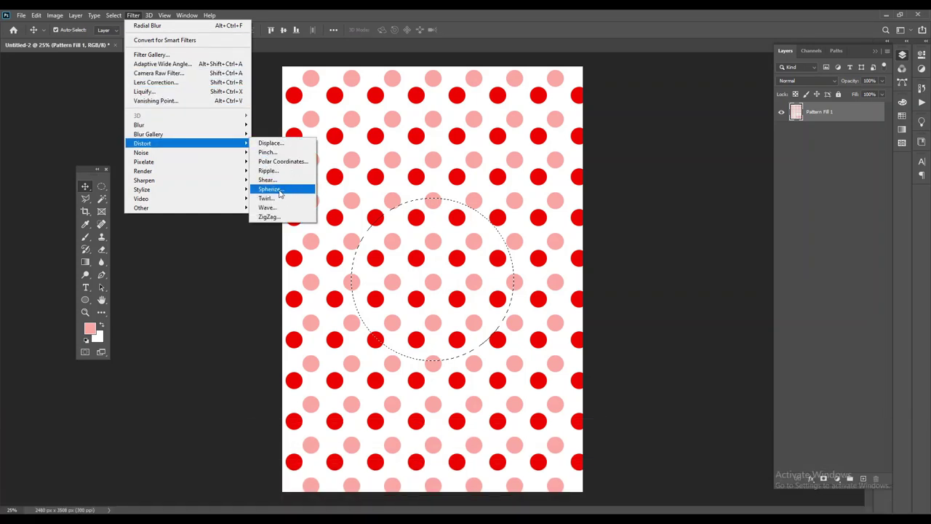
Step: Apply the Spherize filter at 100% amount to the circular selection
left_click(280, 190)
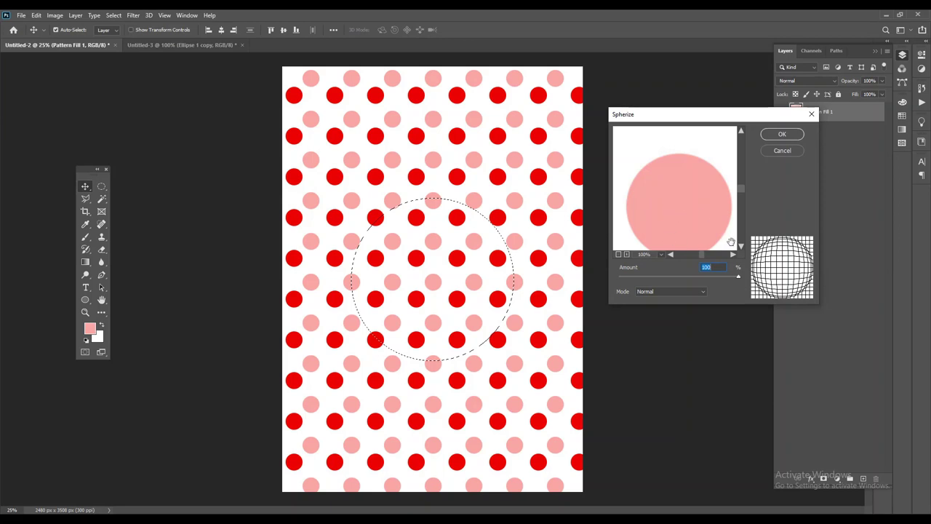
left_click(627, 254)
left_click(626, 254)
left_click(627, 254)
left_click(627, 254)
left_click(626, 254)
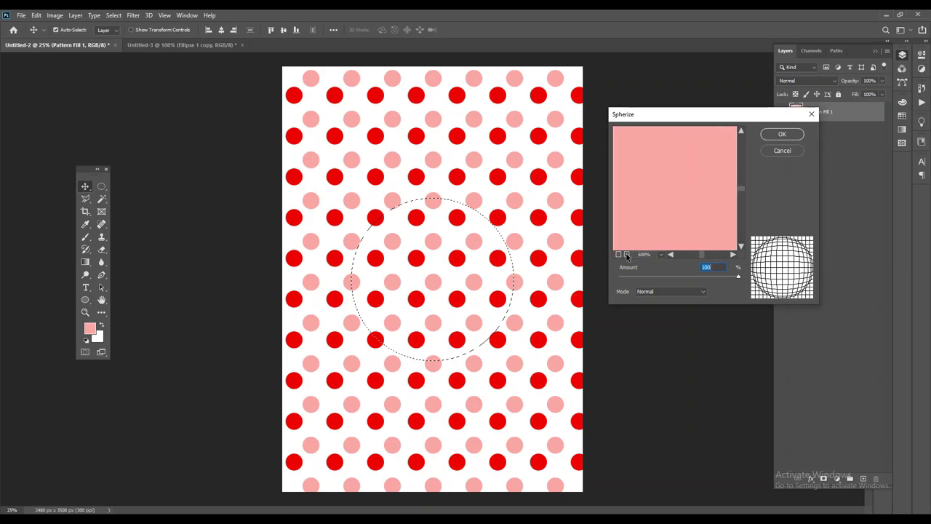
left_click(619, 254)
left_click(618, 254)
left_click(619, 254)
left_click(618, 254)
left_click(619, 254)
left_click(618, 254)
left_click(619, 254)
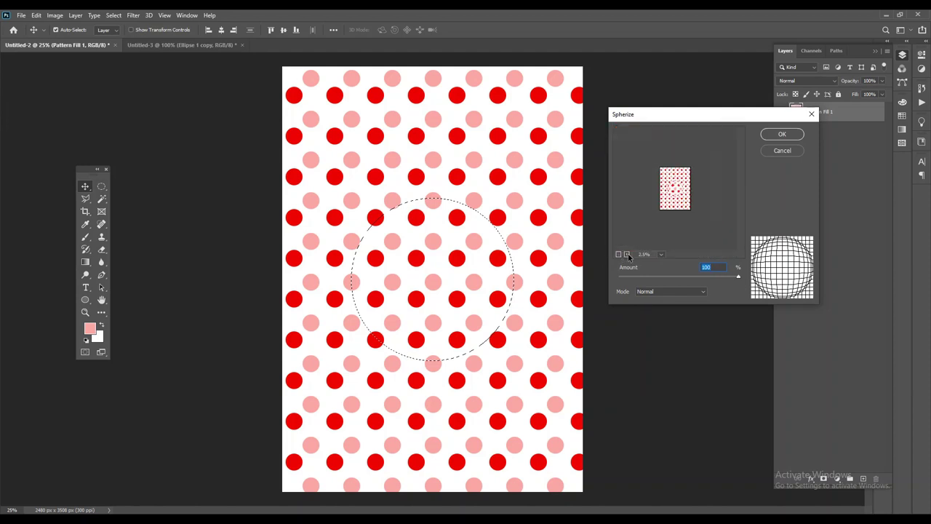
left_click(627, 254)
left_click(627, 254)
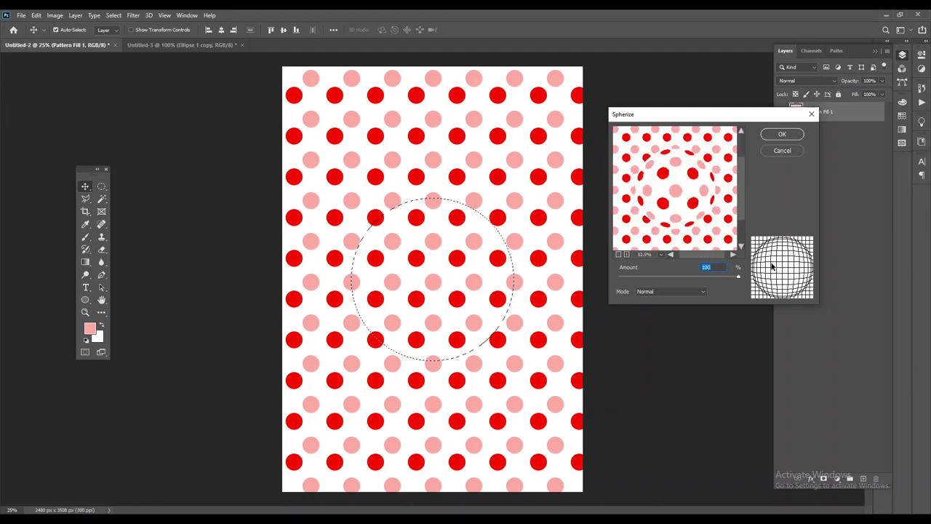
left_click(771, 134)
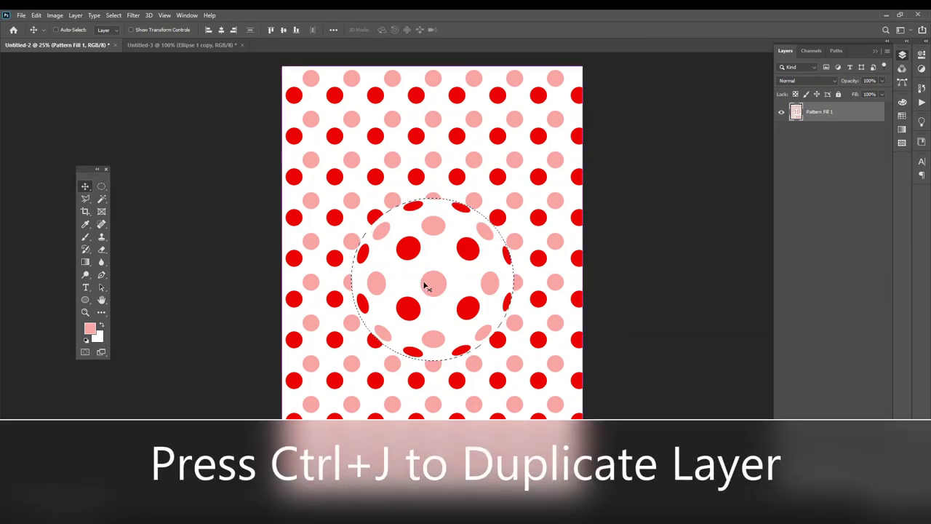
Step: Copy the spherized circle to its own layer above a new black-filled layer, hiding Pattern Fill 1
key("ctrl+j")
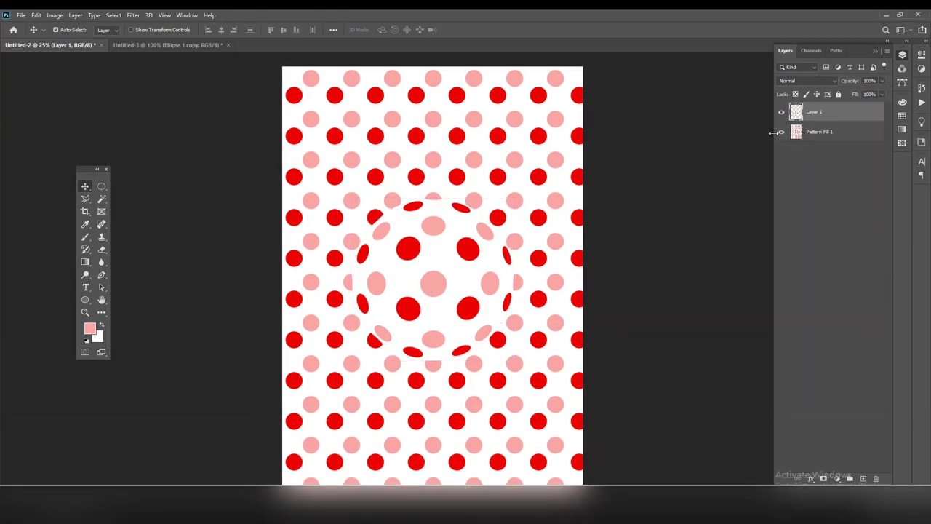
left_click(781, 134)
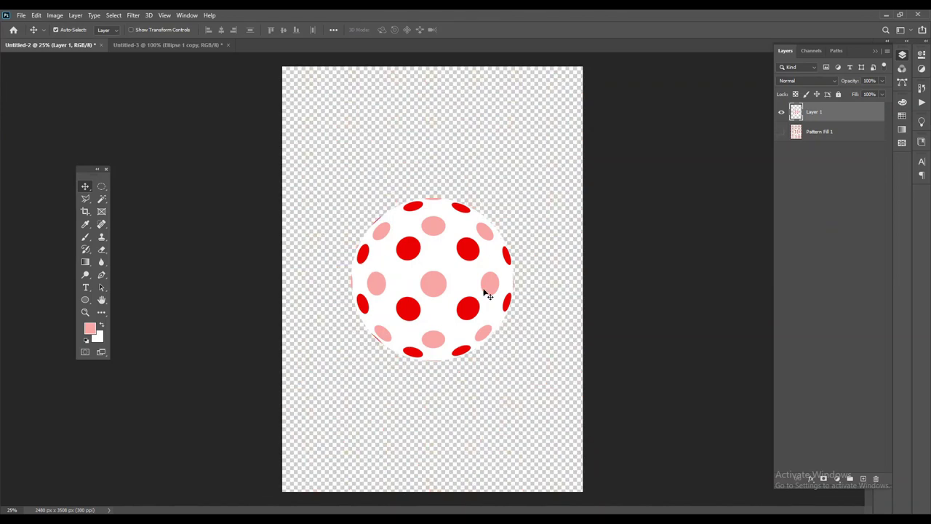
left_click(830, 134)
left_click(863, 479)
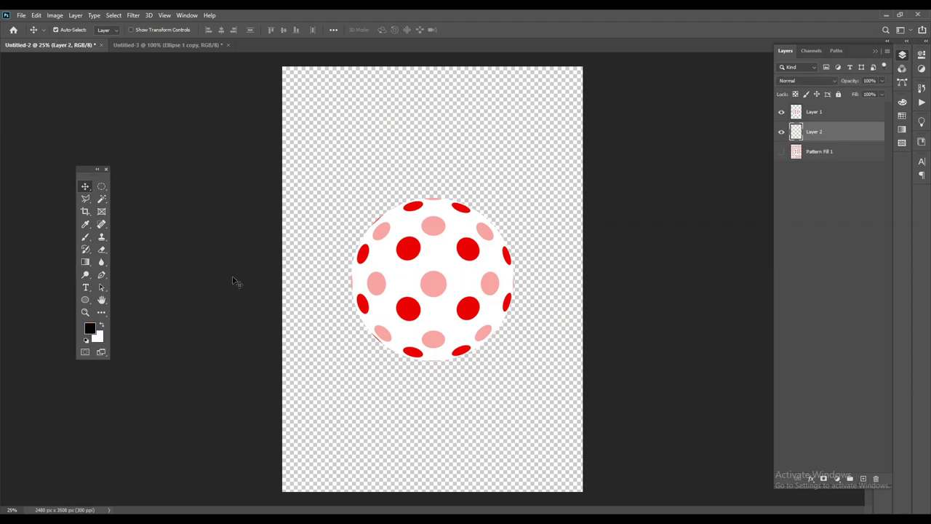
key("alt+BackSpace")
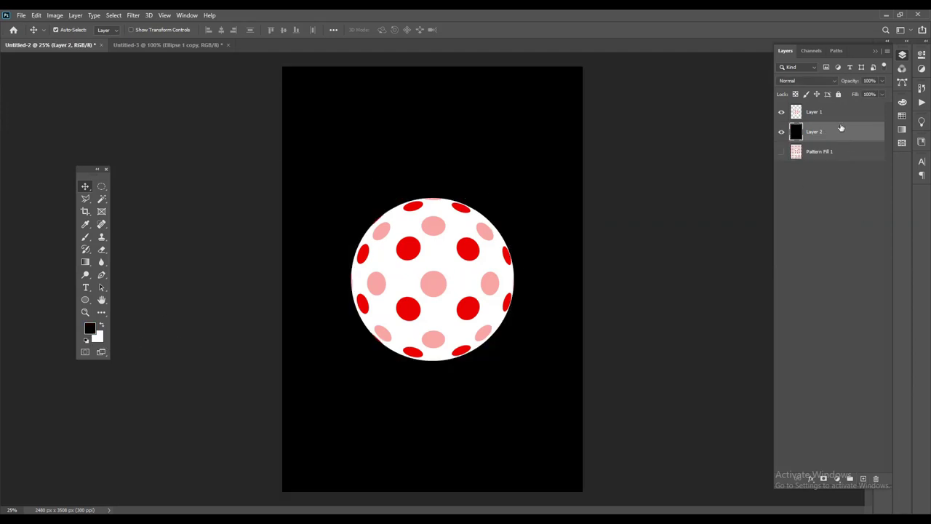
Step: Select the sphere's white areas with the Magic Wand, delete them, and deselect
left_click(827, 114)
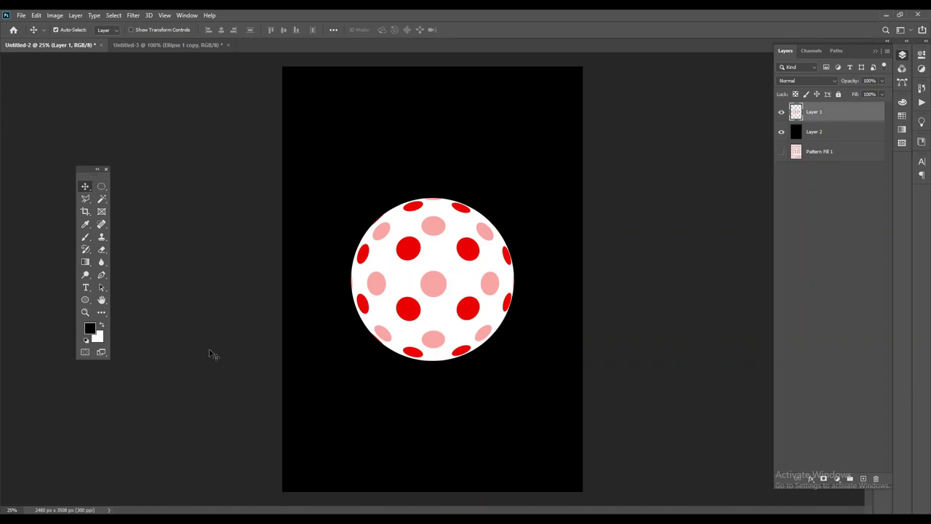
right_click(97, 203)
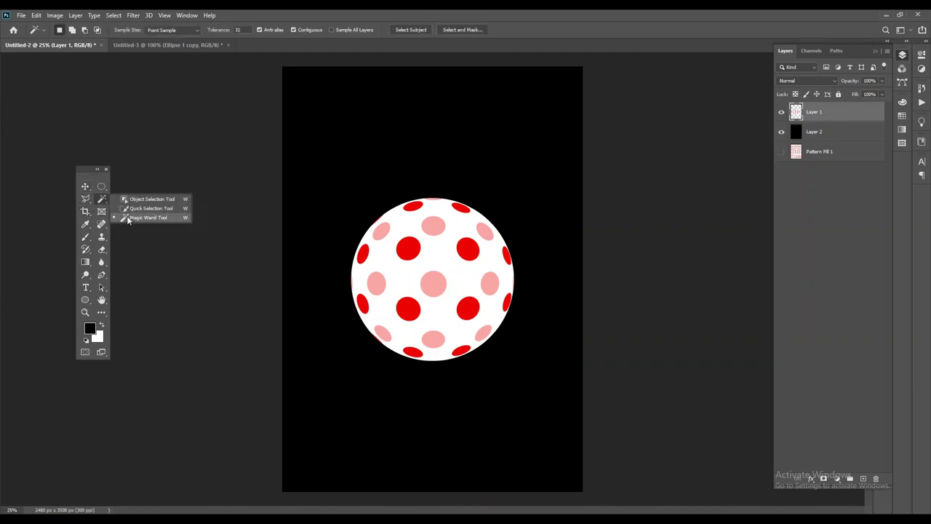
left_click(130, 217)
left_click(453, 252)
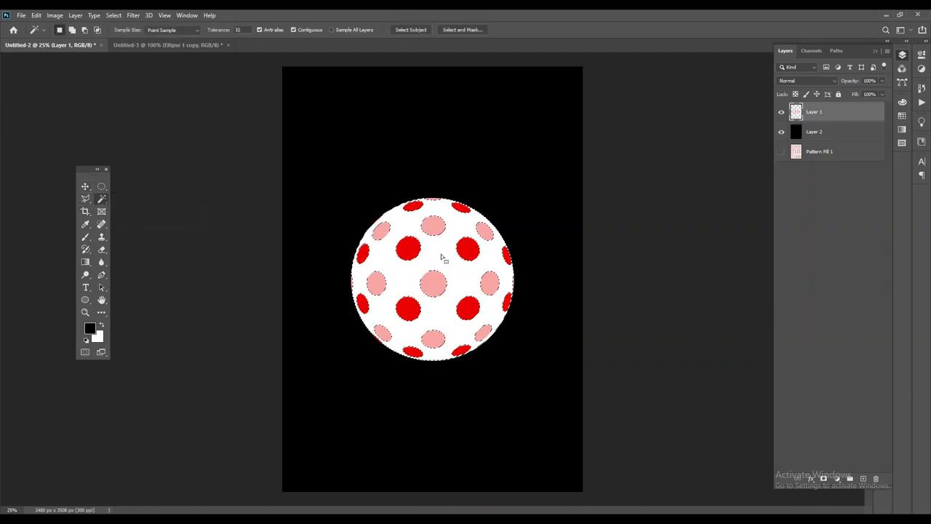
key("Delete")
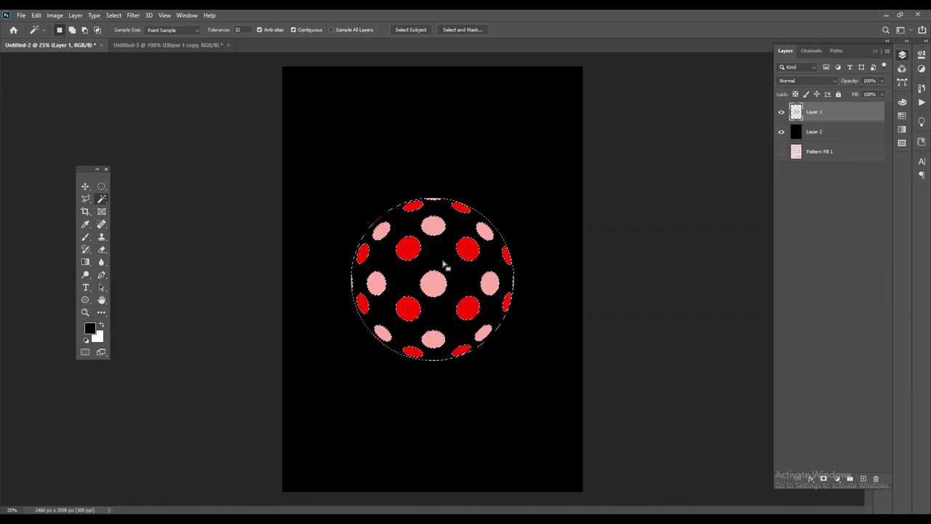
key("ctrl+d")
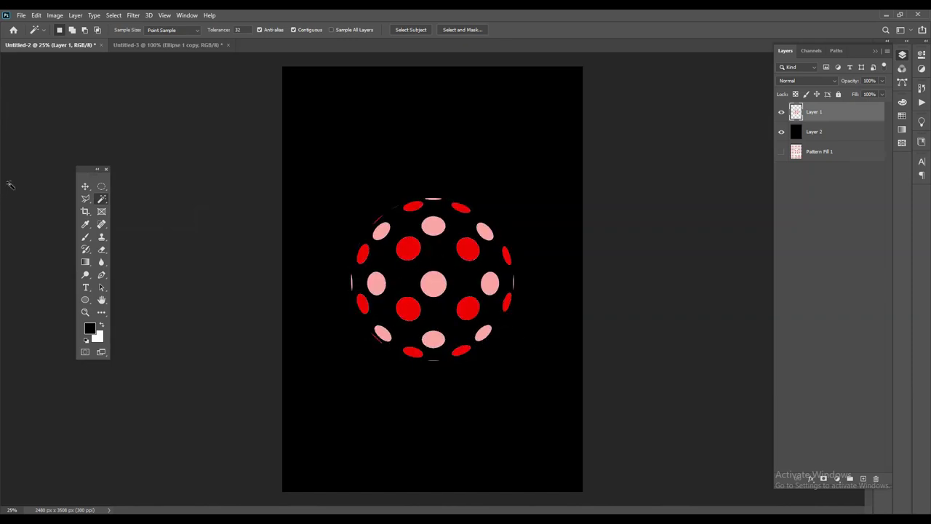
left_click(85, 187)
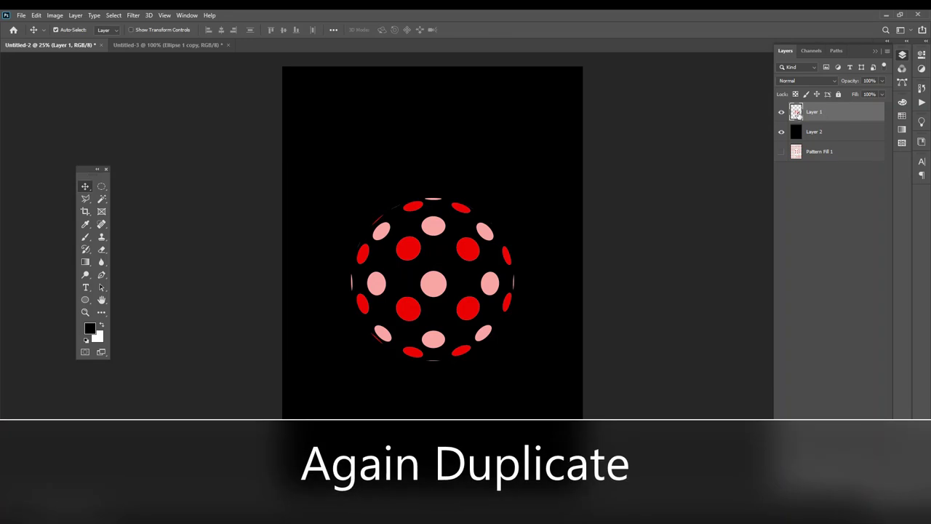
Step: Duplicate the sphere layer and apply a Zoom Radial Blur of 100 to the lower copy
key("ctrl+j")
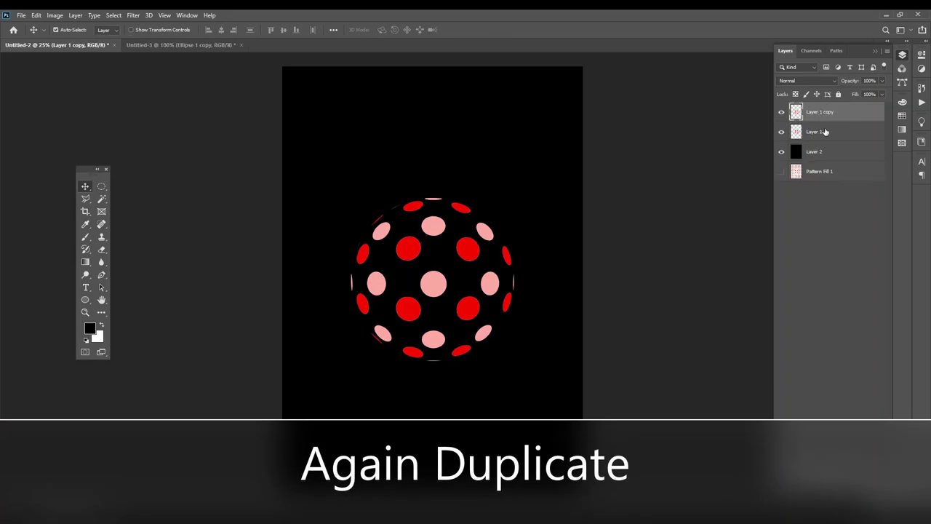
left_click(825, 132)
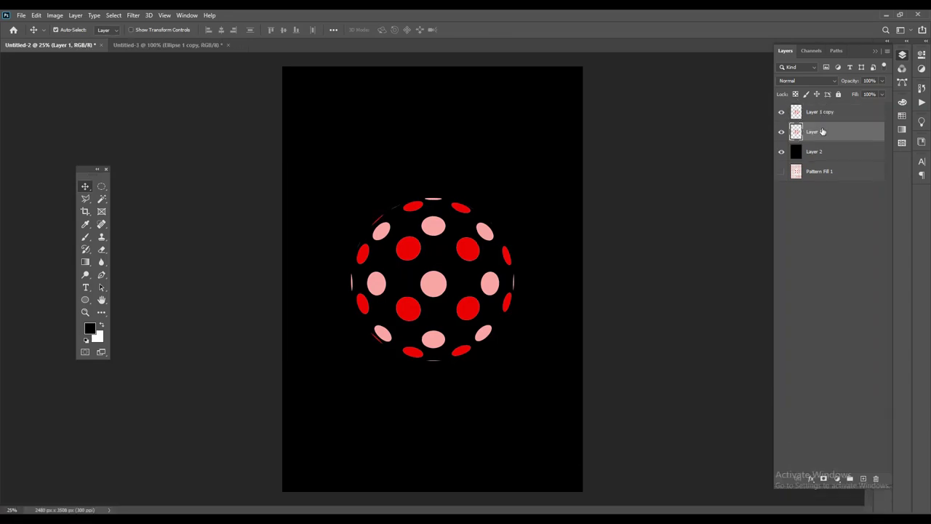
left_click(133, 15)
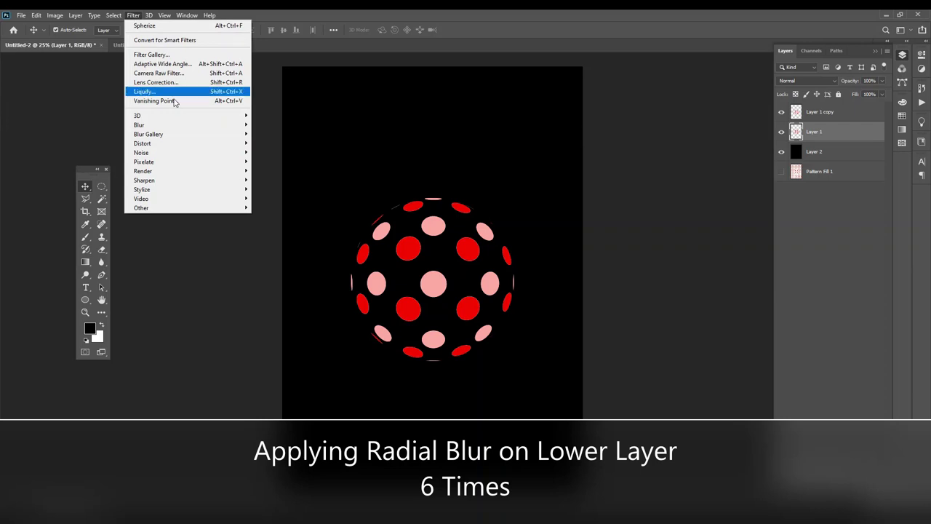
mouse_move(187, 125)
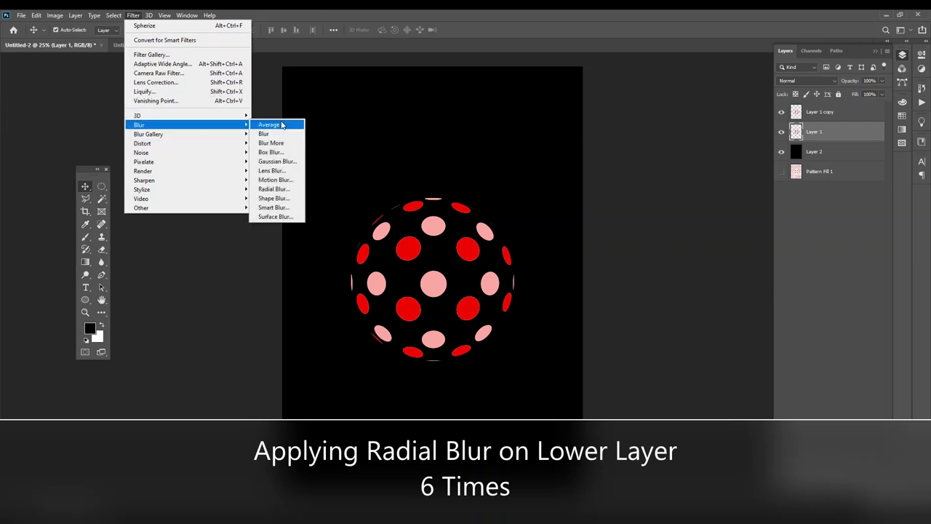
left_click(288, 191)
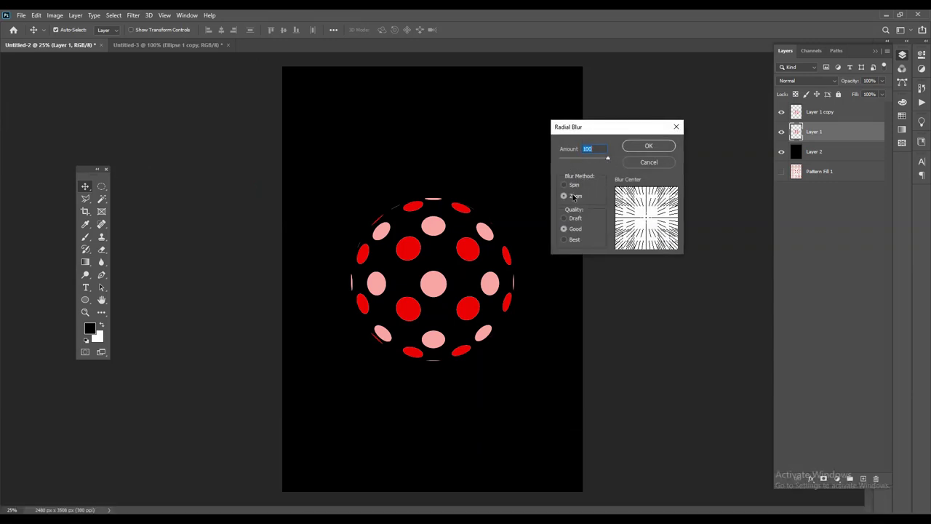
left_click(656, 148)
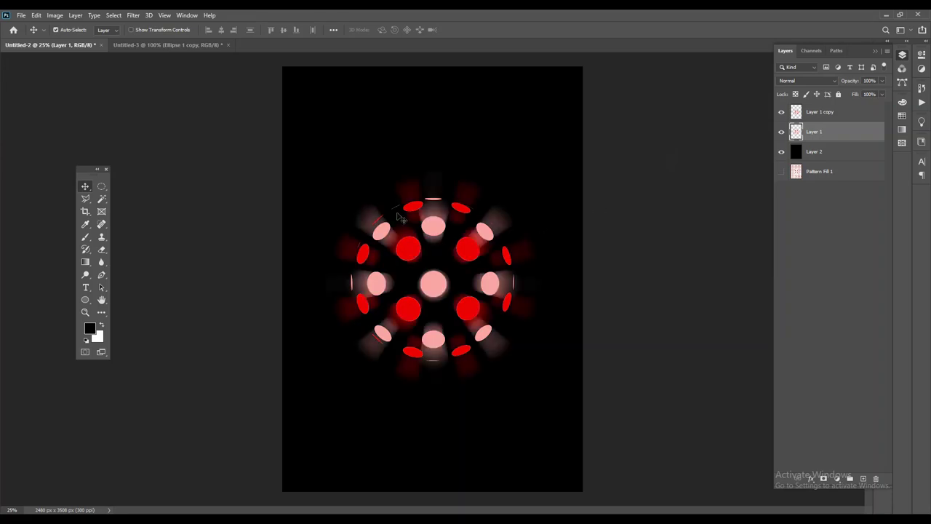
Step: Reapply the Radial Blur four more times to lengthen the glowing red rays
left_click(133, 15)
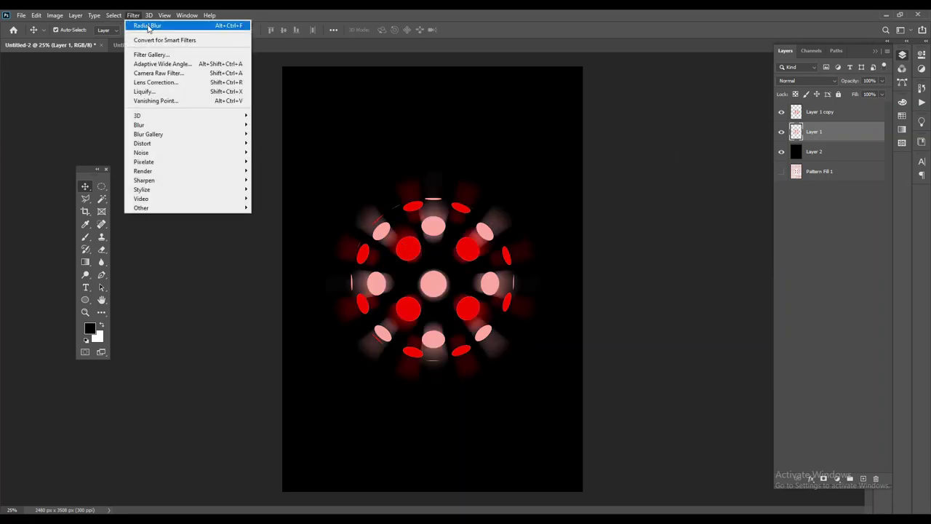
left_click(151, 26)
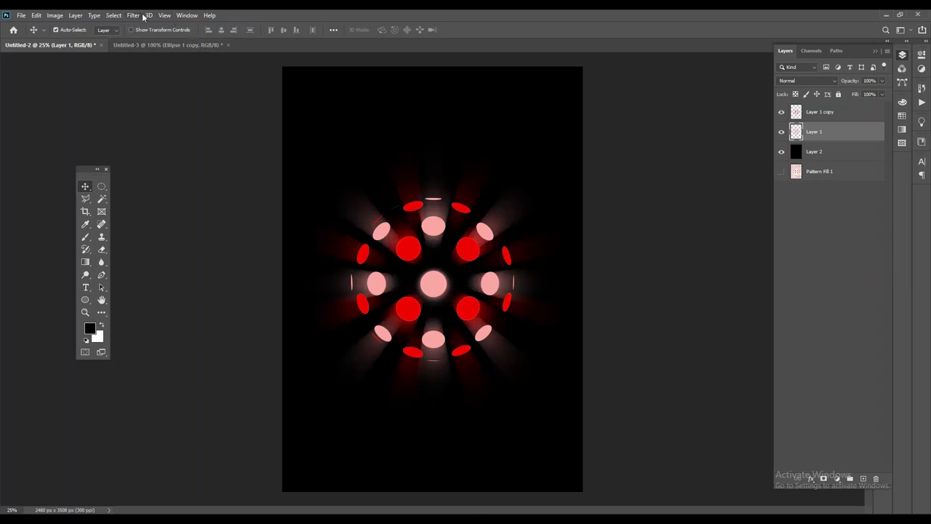
left_click(138, 15)
left_click(143, 27)
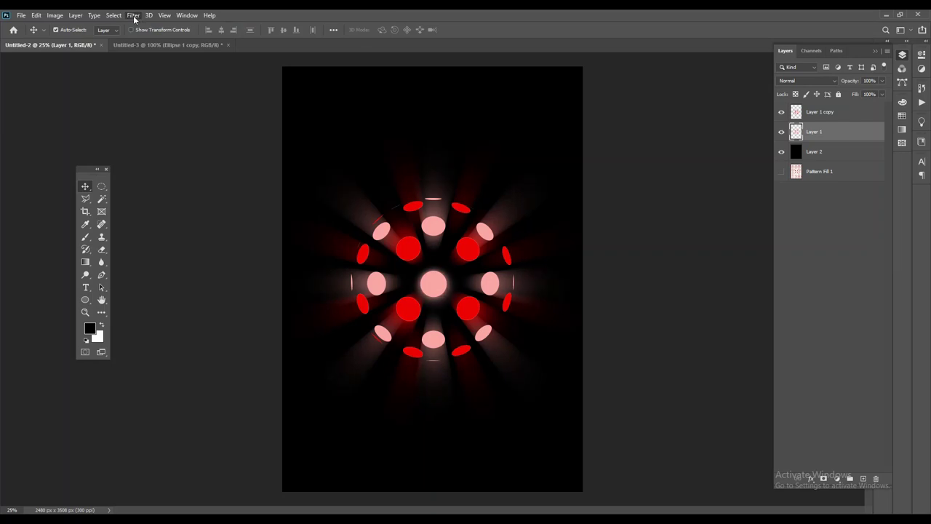
left_click(134, 16)
left_click(140, 26)
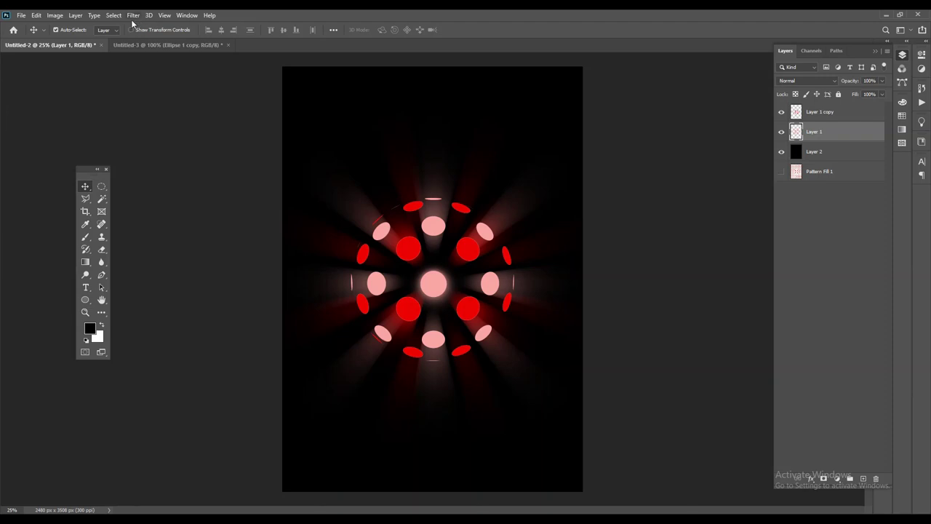
left_click(133, 15)
left_click(142, 26)
left_click(609, 251)
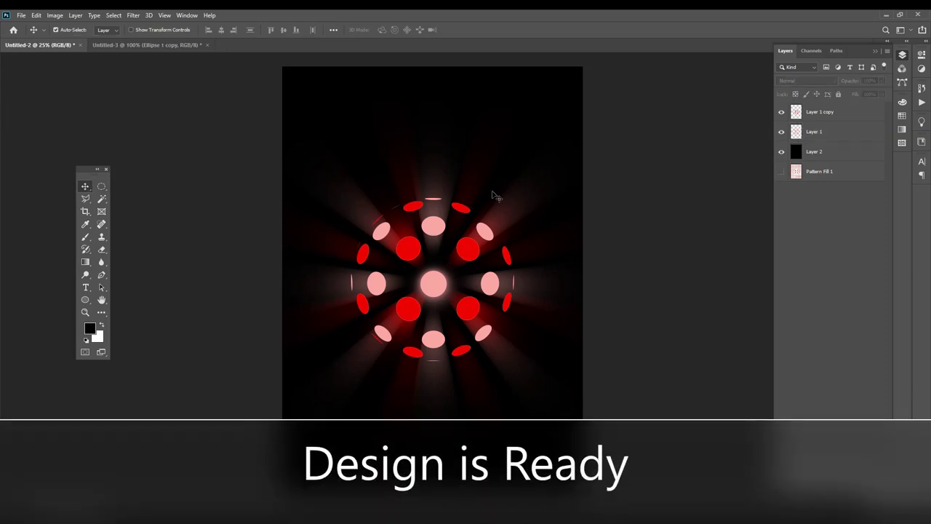
Step: Draw the magenta cap ellipse above the sphere and give it a gradient
right_click(101, 189)
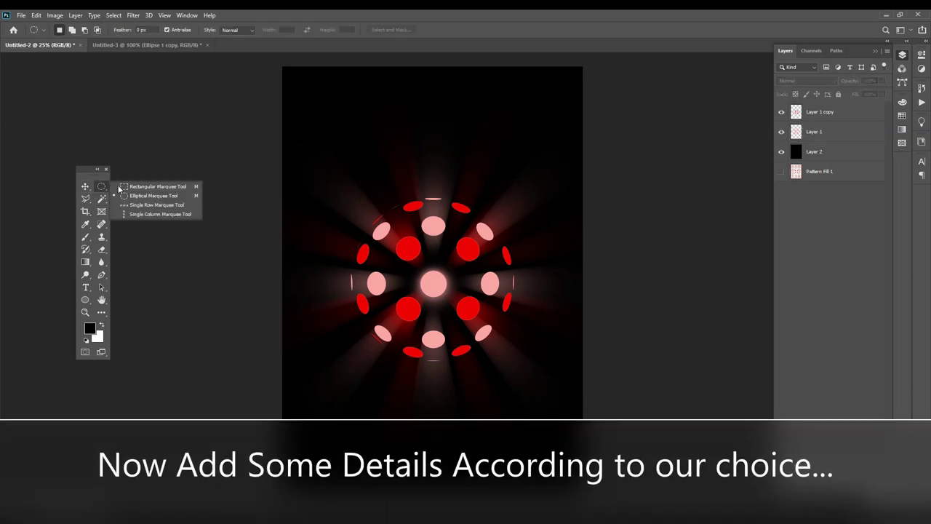
left_click(130, 193)
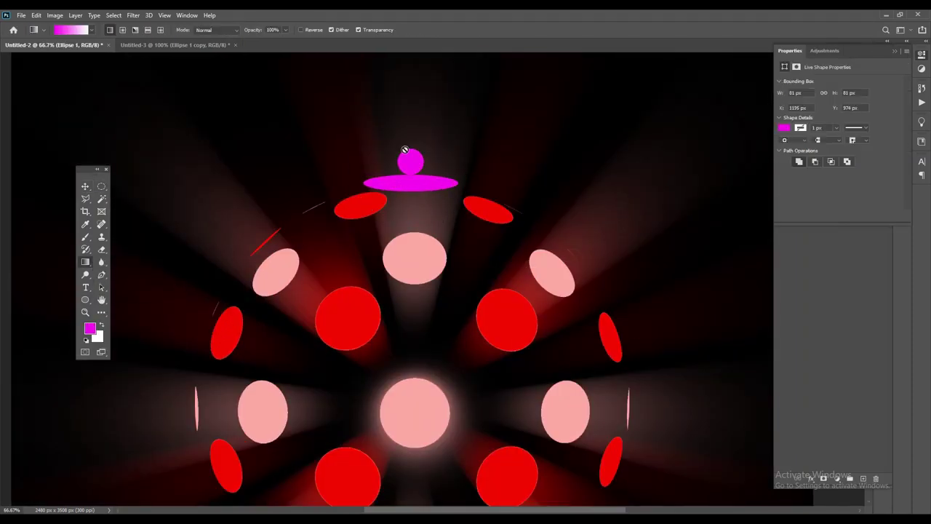
left_click_drag(405, 150, 411, 174)
key("v")
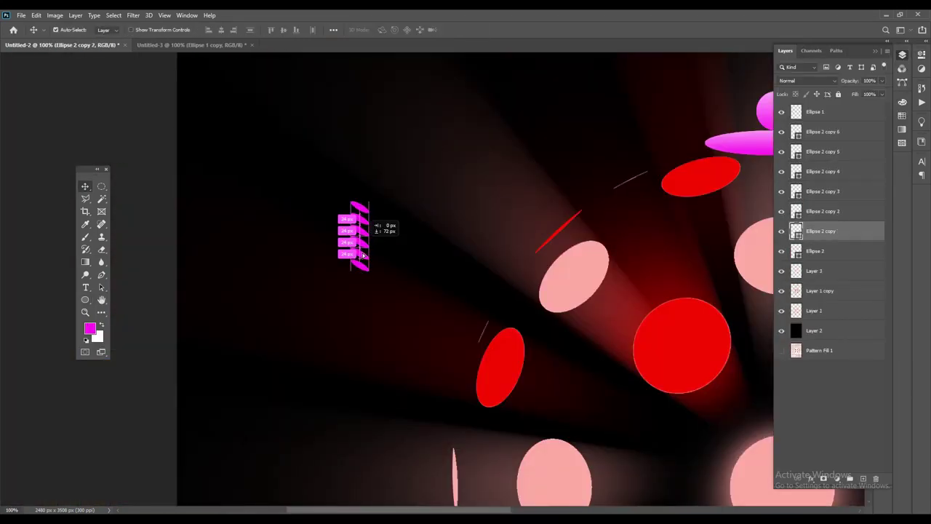
Step: Merge the small ellipse copies into a single thin magenta cord layer above the cap
right_click(822, 231)
left_click(717, 389)
key("ctrl+minus")
key("ctrl+minus")
key("ctrl+minus")
right_click(823, 132)
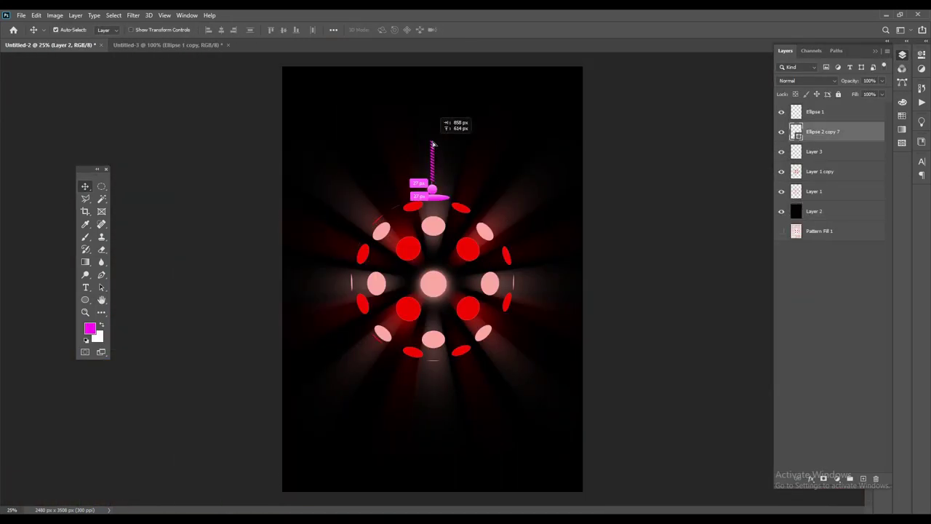
scroll(432, 144, "up", 5)
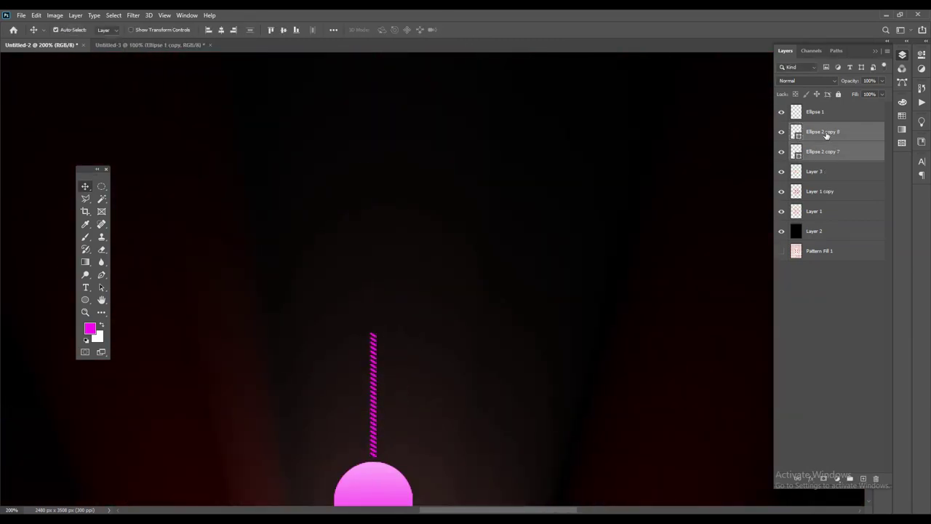
scroll(507, 298, "down", 3)
scroll(568, 222, "down", 1)
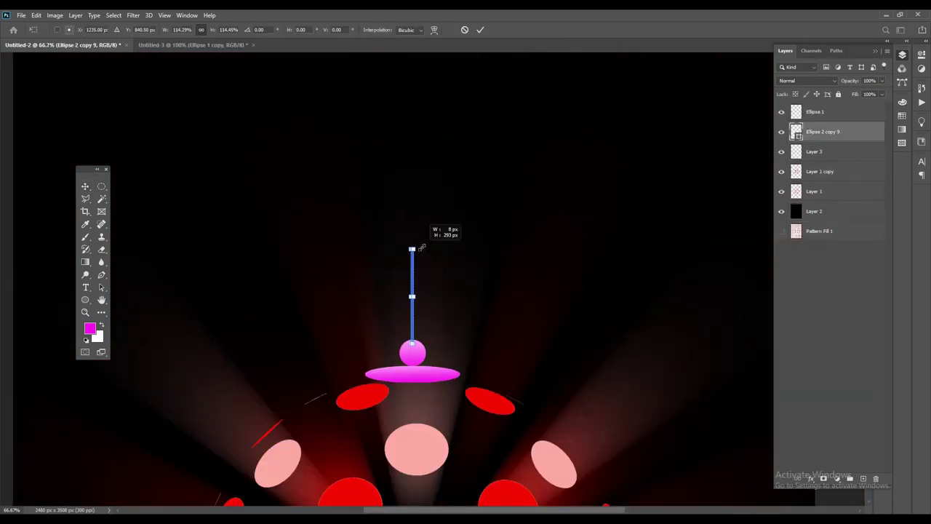
scroll(738, 185, "down", 2)
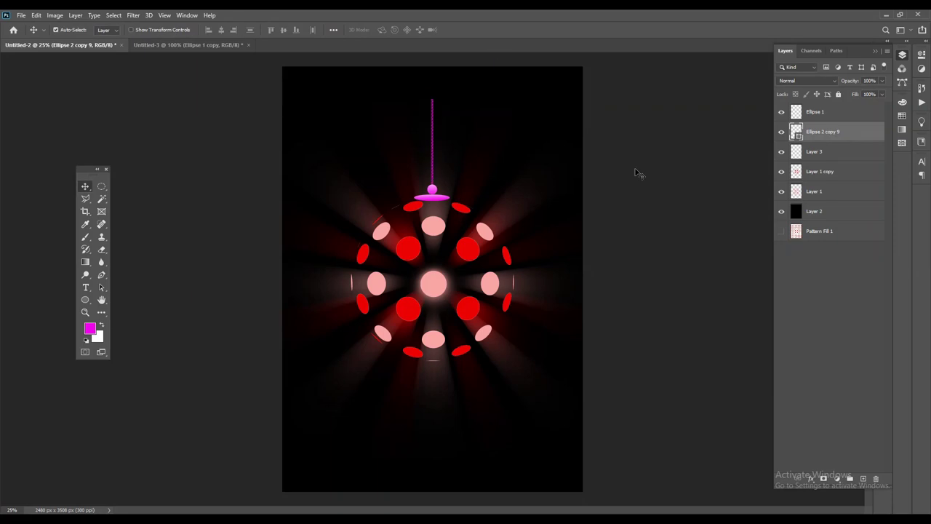